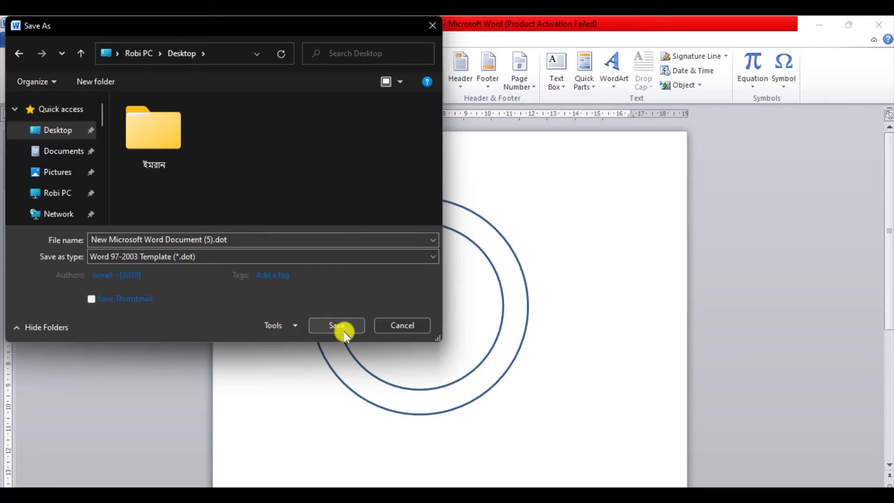
# Save the document to the Desktop as a Word 97-2003 Template named logo, accepting the compatibility changes.
pyautogui.doubleClick(234, 238)
pyautogui.press('BackSpace')
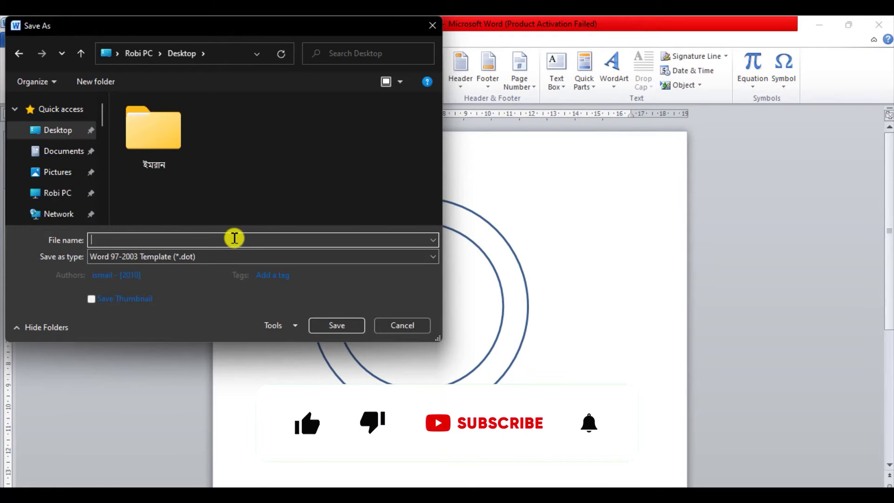
pyautogui.write('logo')
pyautogui.click(337, 324)
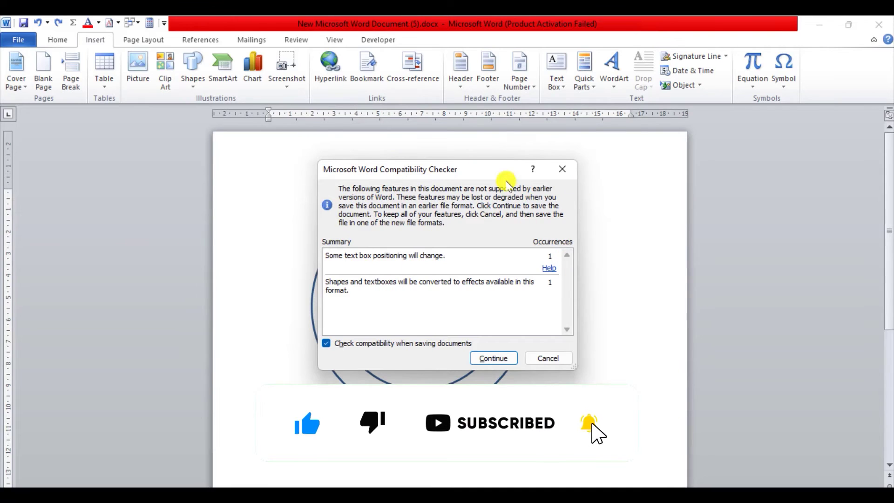
pyautogui.click(495, 358)
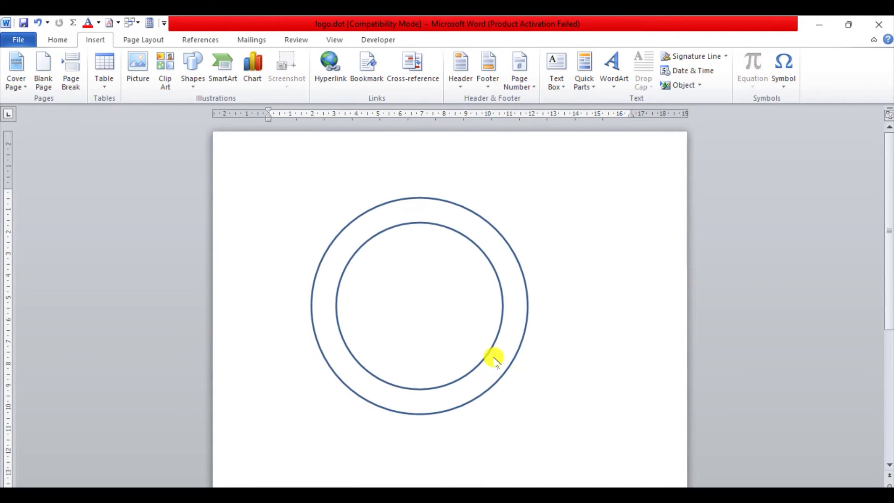
# Insert a WordArt in the black arched style with the text "Robi Tech".
pyautogui.click(619, 86)
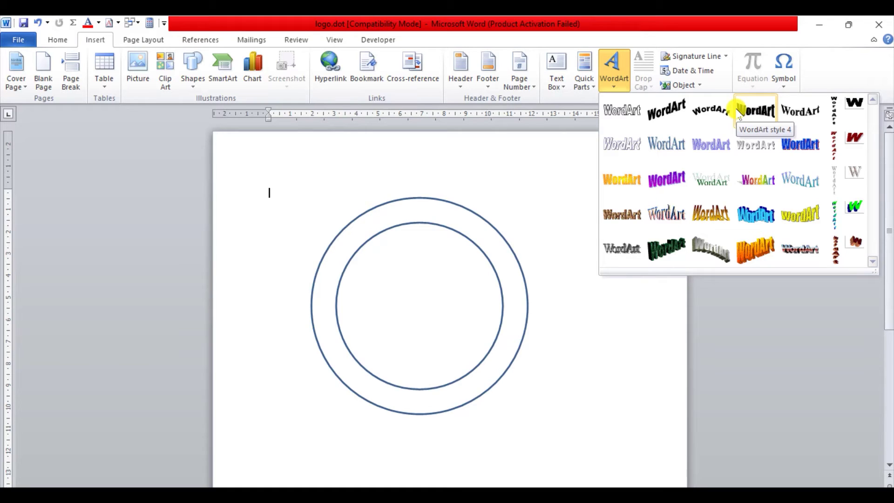
pyautogui.click(711, 120)
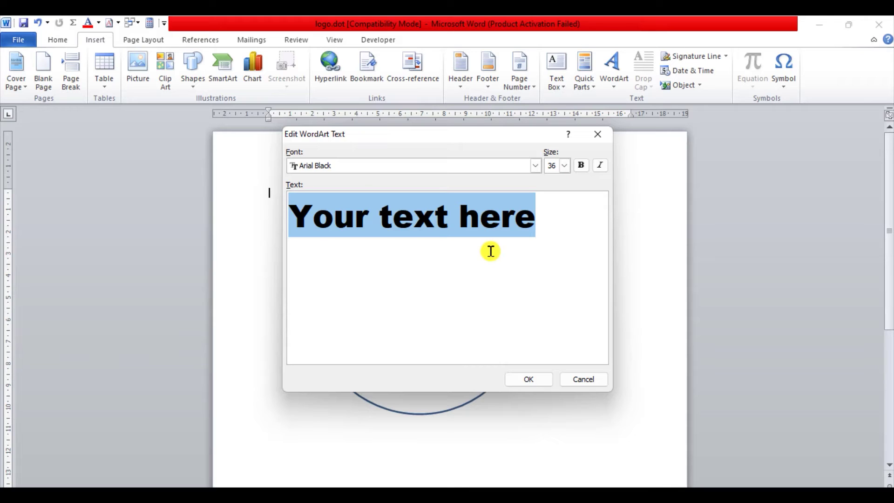
pyautogui.write('Robi Tech')
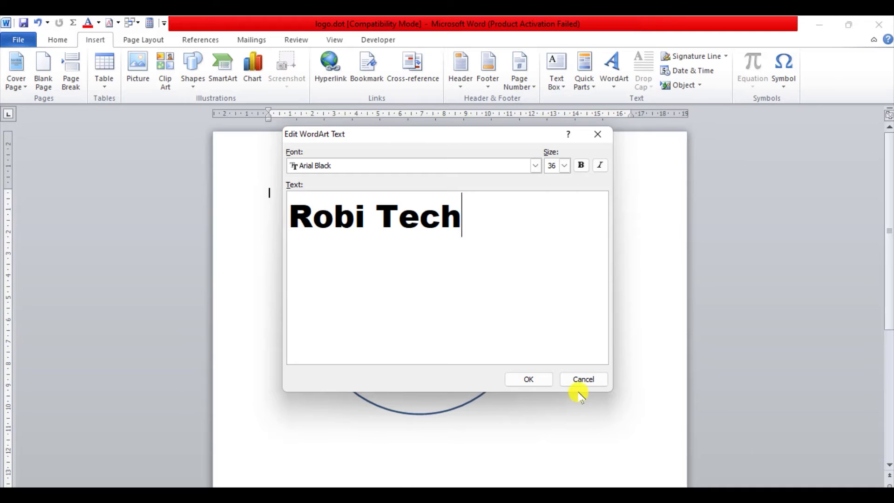
pyautogui.click(527, 378)
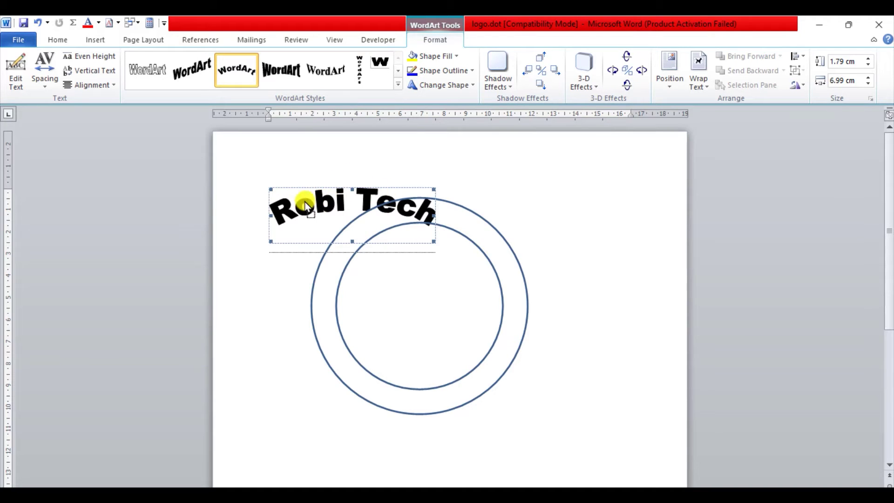
# Set the WordArt's text wrapping to In Front of Text and move it onto the upper part of the ring.
pyautogui.moveTo(431, 159); pyautogui.dragTo(330, 188)
pyautogui.moveTo(331, 189); pyautogui.dragTo(702, 85)
pyautogui.click(701, 82)
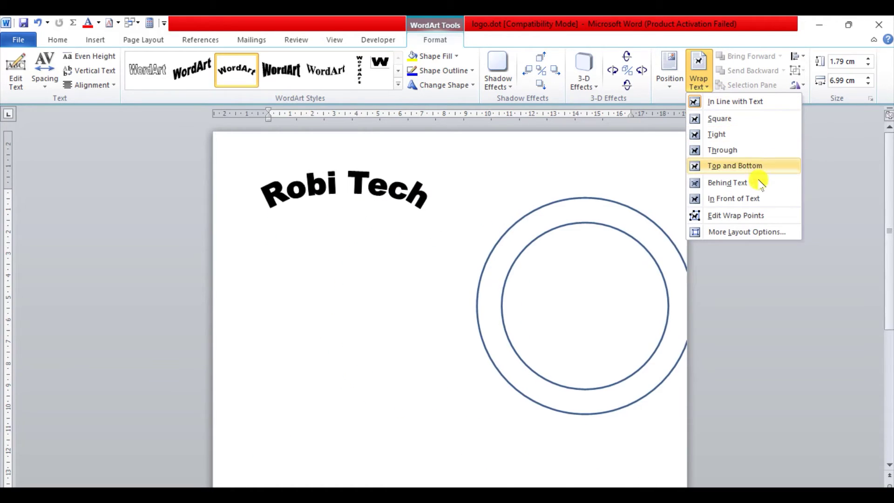
pyautogui.click(746, 201)
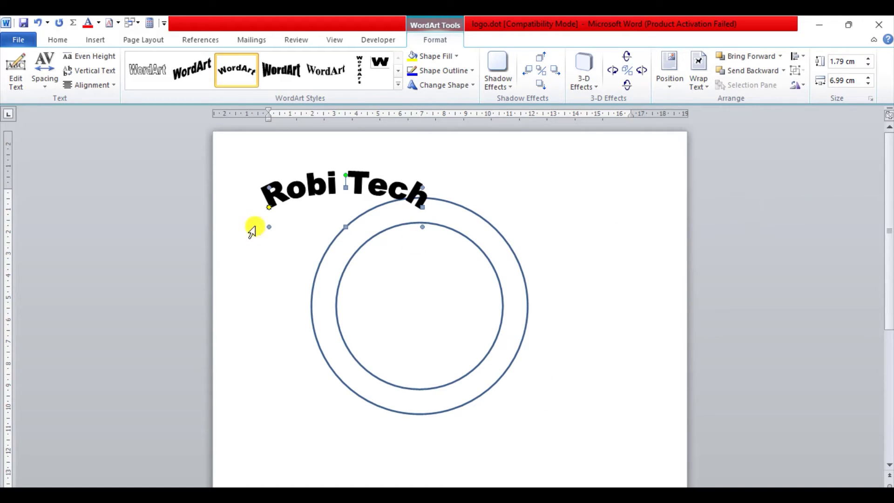
pyautogui.moveTo(309, 191); pyautogui.dragTo(389, 226)
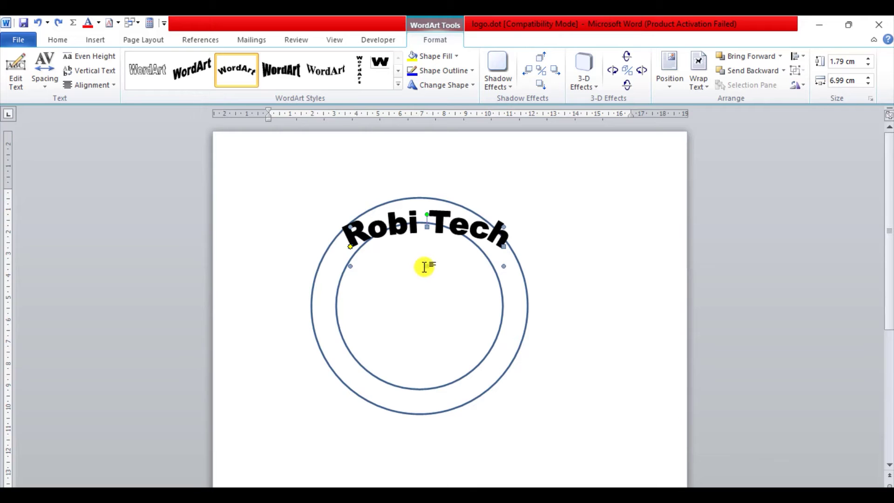
# Stretch the arched WordArt to a height of about 7.32 cm and shift it towards the ring's upper-left edge.
pyautogui.moveTo(427, 267); pyautogui.dragTo(437, 383)
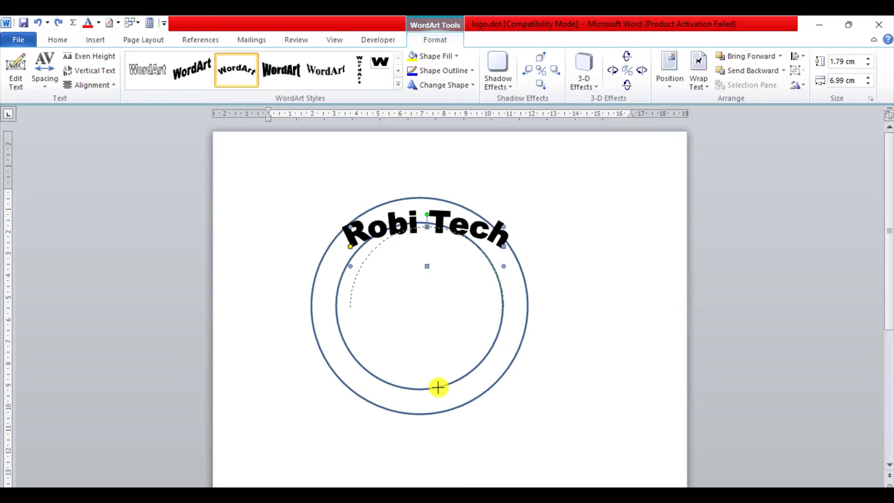
pyautogui.moveTo(438, 387); pyautogui.dragTo(436, 386)
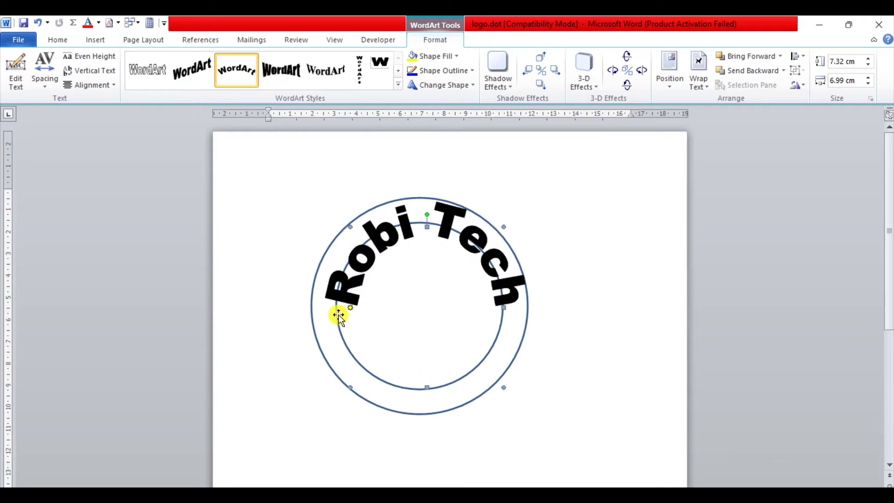
pyautogui.moveTo(362, 274); pyautogui.dragTo(340, 261)
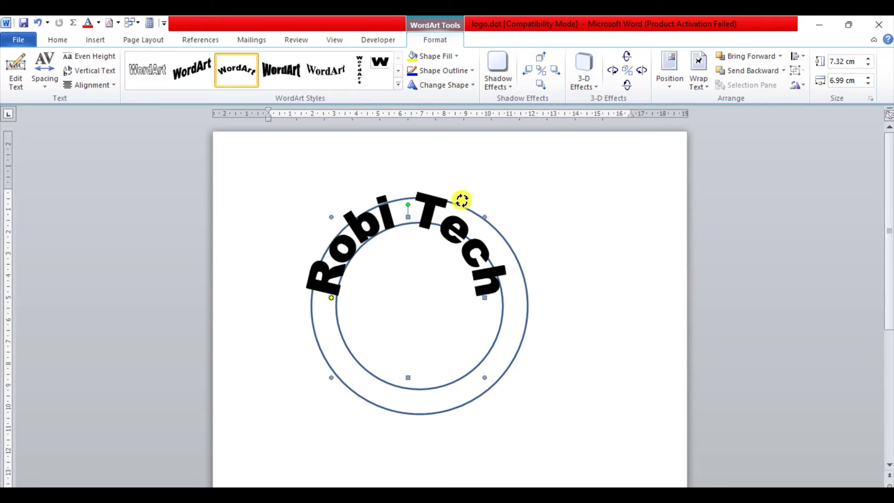
pyautogui.moveTo(462, 201); pyautogui.dragTo(406, 200)
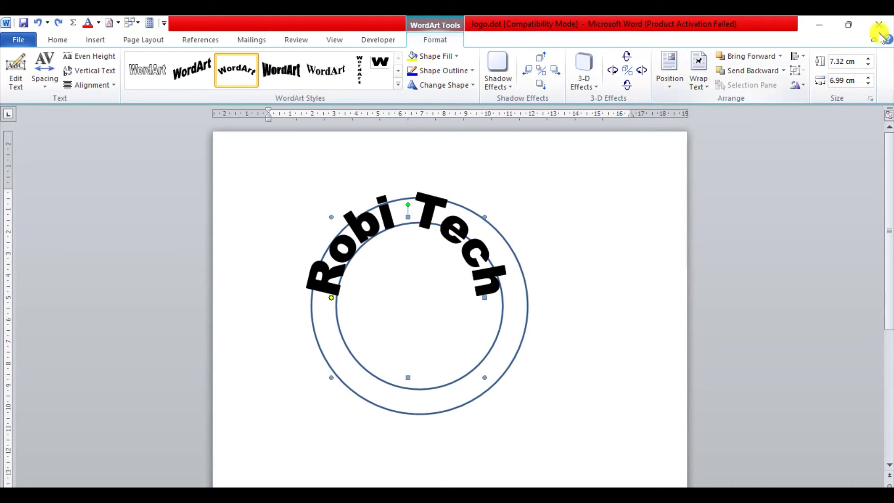
# Reduce the WordArt's height step by step to 3.2 cm.
pyautogui.click(868, 66)
pyautogui.click(868, 65)
pyautogui.click(869, 65)
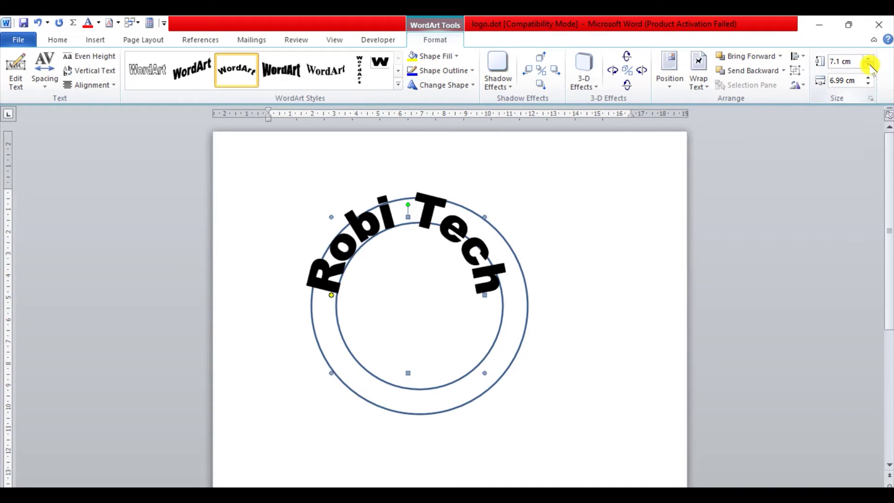
pyautogui.click(869, 66)
pyautogui.click(868, 66)
pyautogui.click(869, 66)
pyautogui.click(869, 66)
pyautogui.click(868, 66)
pyautogui.click(869, 66)
pyautogui.click(869, 65)
pyautogui.click(869, 66)
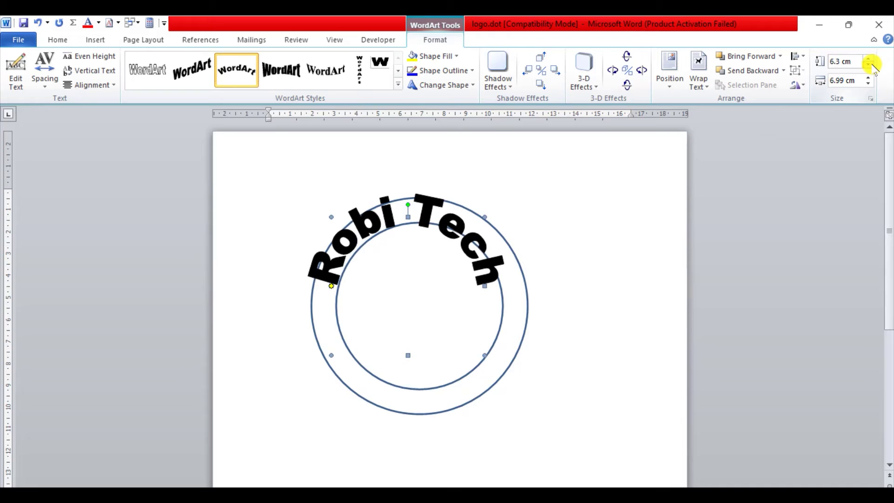
pyautogui.click(869, 66)
pyautogui.click(869, 66)
pyautogui.click(869, 66)
pyautogui.click(869, 66)
pyautogui.click(868, 66)
pyautogui.click(869, 65)
pyautogui.click(869, 66)
pyautogui.click(868, 65)
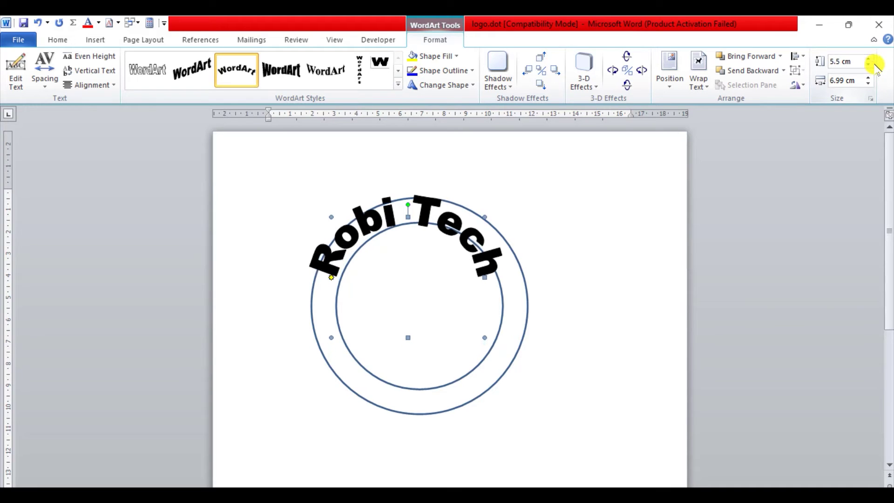
pyautogui.click(869, 66)
pyautogui.click(869, 65)
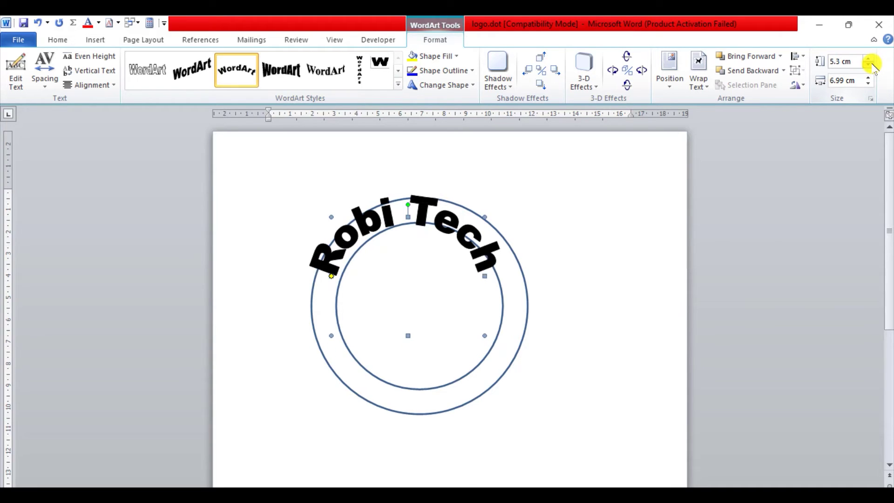
pyautogui.click(869, 66)
pyautogui.click(869, 65)
pyautogui.click(869, 65)
pyautogui.click(869, 66)
pyautogui.click(869, 65)
pyautogui.click(868, 66)
pyautogui.click(869, 66)
pyautogui.click(868, 66)
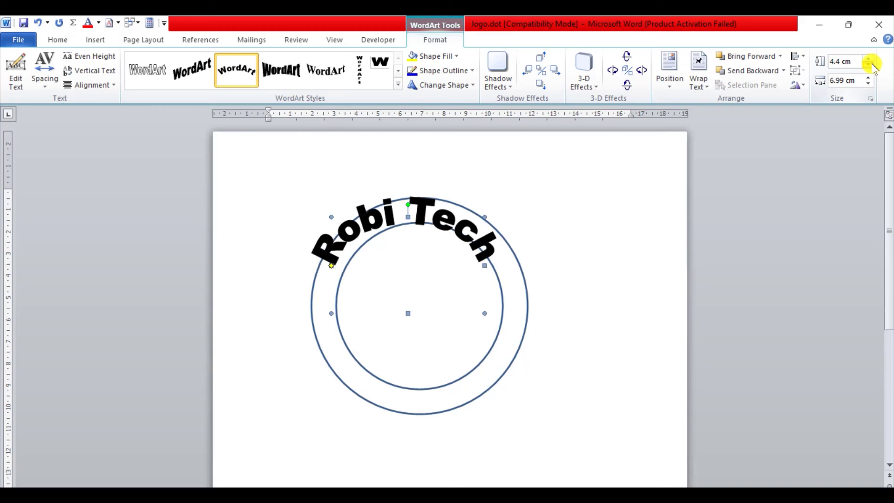
pyautogui.click(869, 66)
pyautogui.click(869, 65)
pyautogui.click(869, 66)
pyautogui.click(869, 66)
pyautogui.click(868, 66)
pyautogui.click(868, 66)
pyautogui.click(869, 65)
pyautogui.click(869, 66)
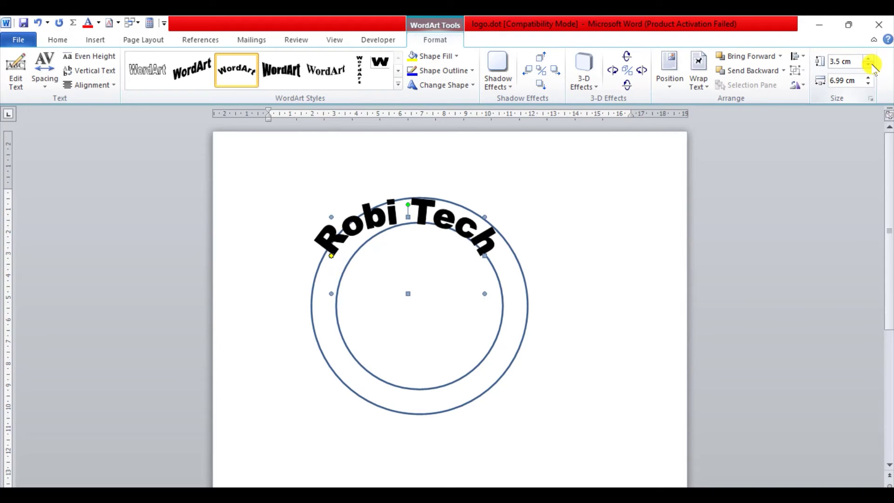
pyautogui.click(869, 66)
pyautogui.click(869, 65)
pyautogui.click(869, 66)
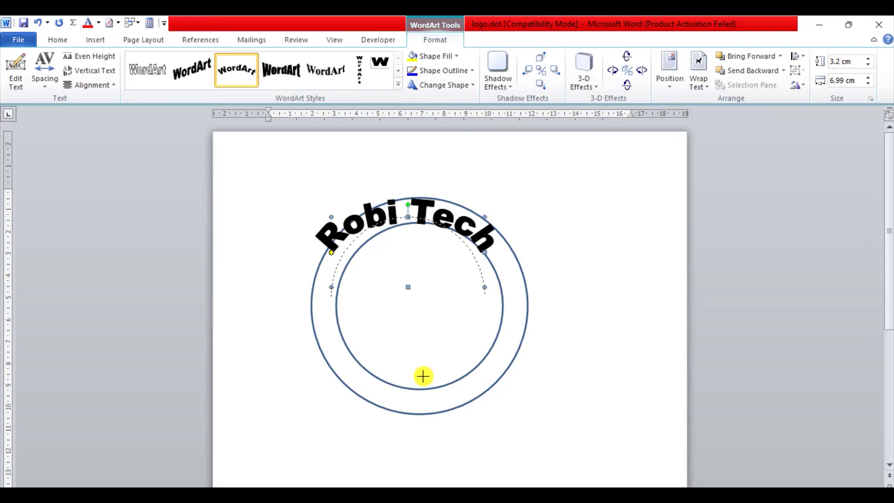
# Resize the WordArt to about 8.81 cm high and 8.1 cm wide, and fit it between the outer circle and a smaller inner circle.
pyautogui.moveTo(423, 376); pyautogui.dragTo(422, 375)
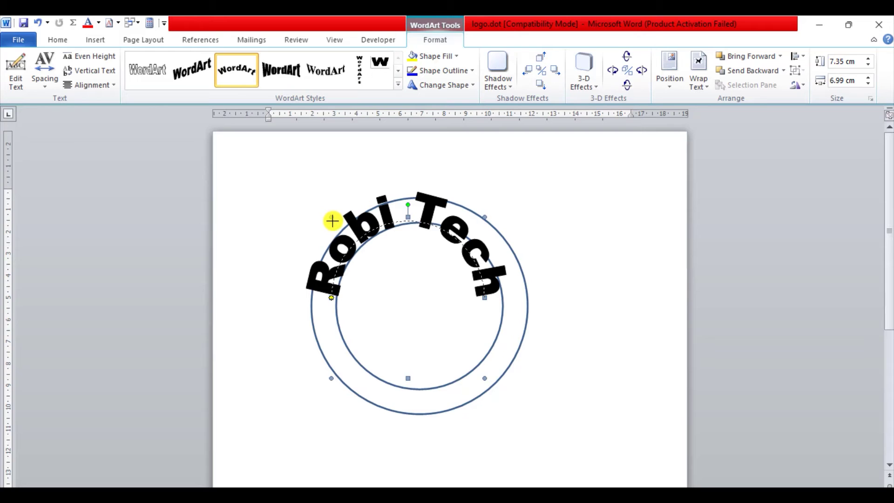
pyautogui.moveTo(333, 220); pyautogui.dragTo(333, 220)
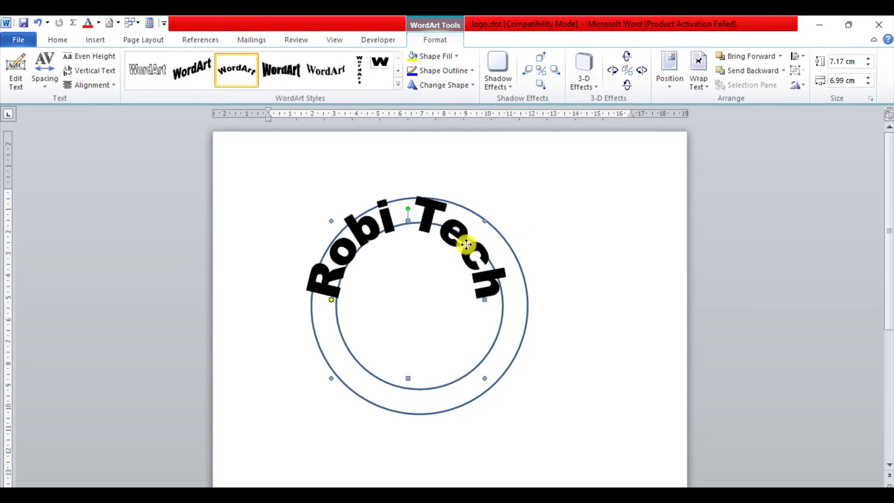
pyautogui.moveTo(471, 237); pyautogui.dragTo(468, 235)
pyautogui.click(326, 323)
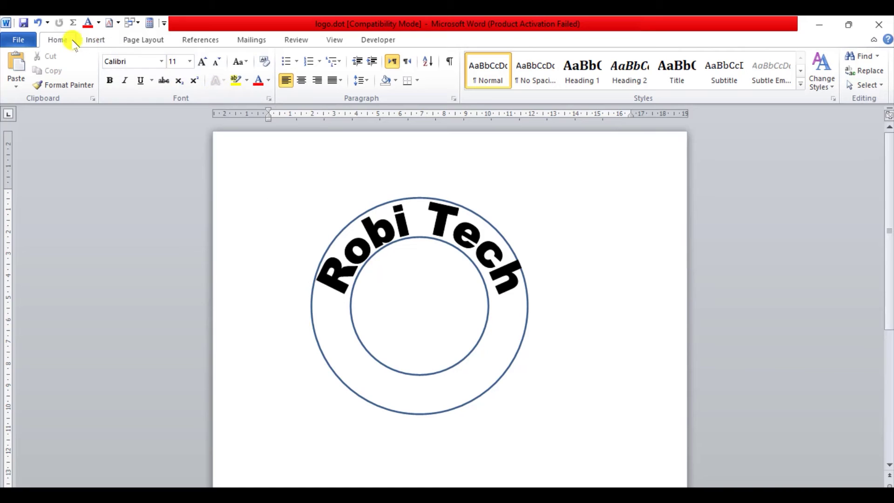
# Draw a five-point star in the ring below the letter R, with the orange shape style and a size of about 1.28 by 1.34 cm.
pyautogui.click(95, 40)
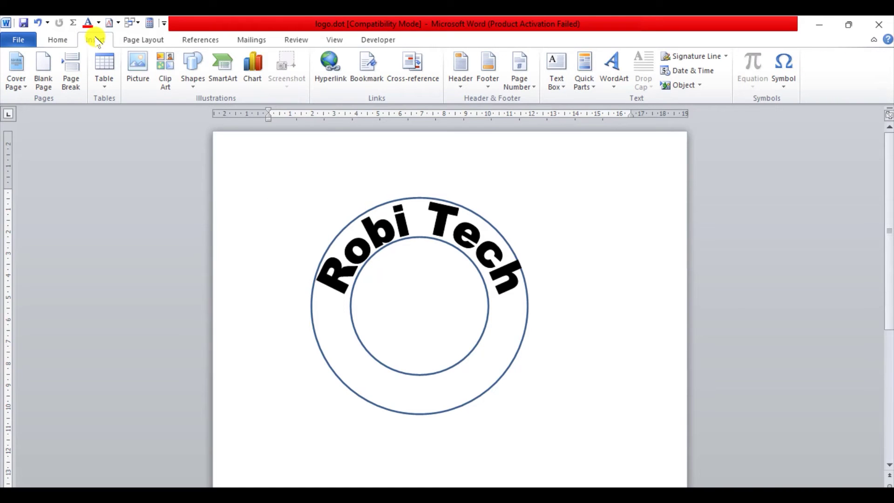
pyautogui.click(196, 84)
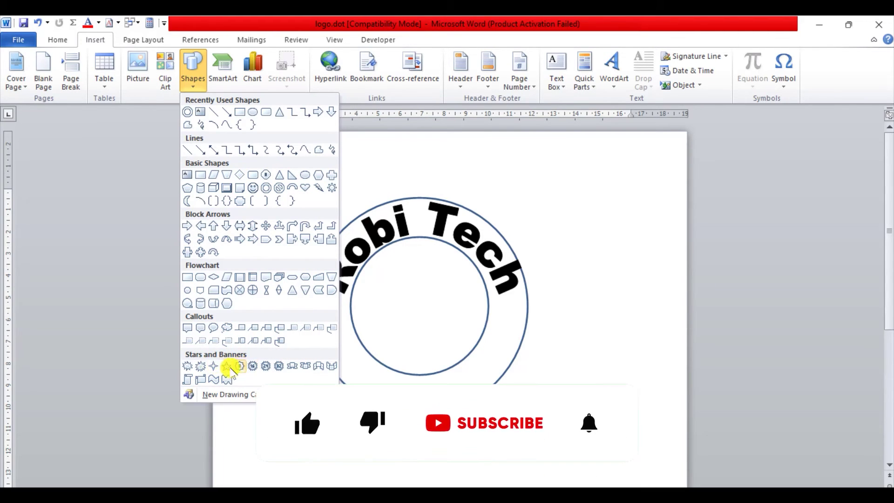
pyautogui.click(225, 366)
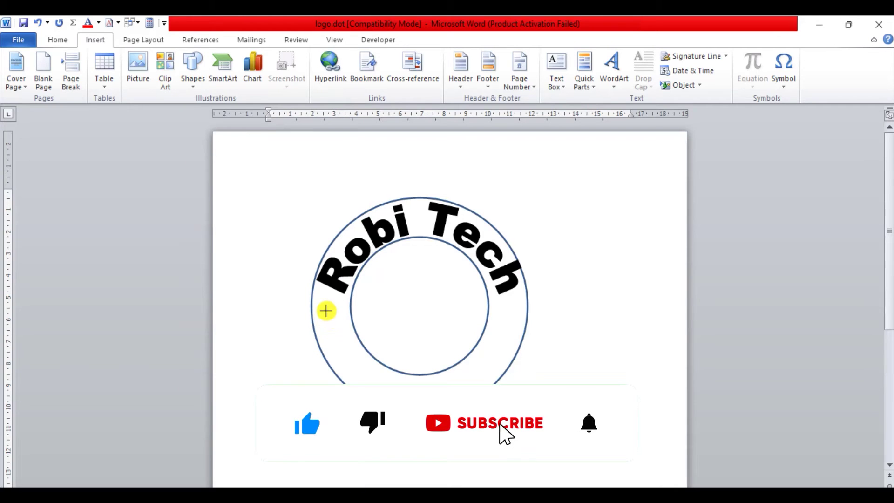
pyautogui.moveTo(325, 310); pyautogui.dragTo(345, 344)
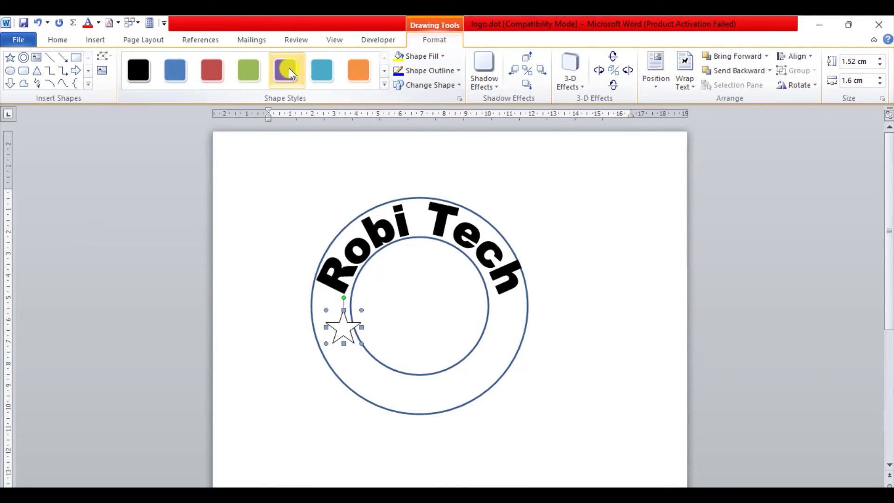
pyautogui.click(367, 75)
pyautogui.moveTo(345, 339); pyautogui.dragTo(336, 329)
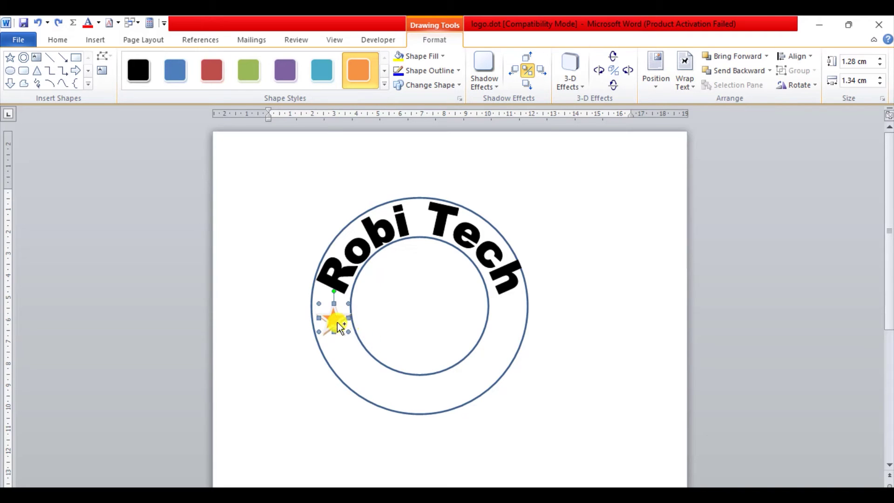
# Copy the orange star to the opposite side of the ring, below the letter h.
pyautogui.moveTo(337, 322); pyautogui.dragTo(517, 320)
pyautogui.moveTo(511, 313); pyautogui.dragTo(509, 314)
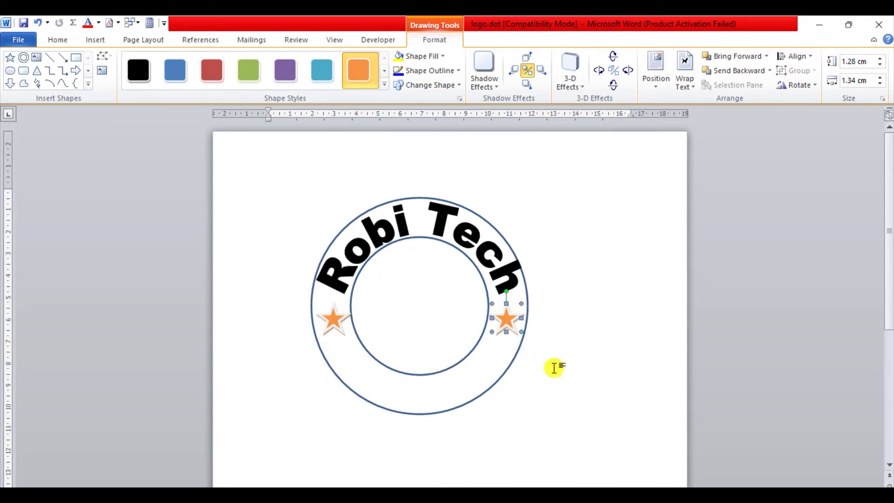
pyautogui.click(530, 400)
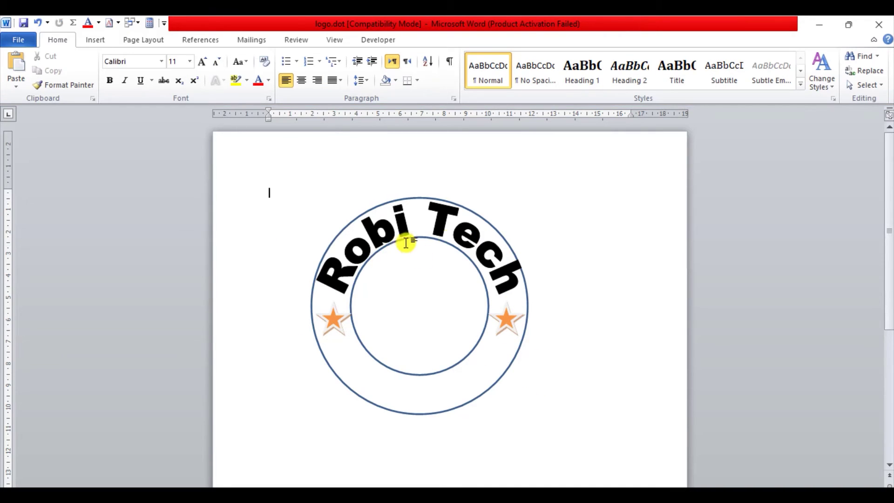
# Fill the "Robi Tech" WordArt with a dark blue theme colour.
pyautogui.doubleClick(473, 242)
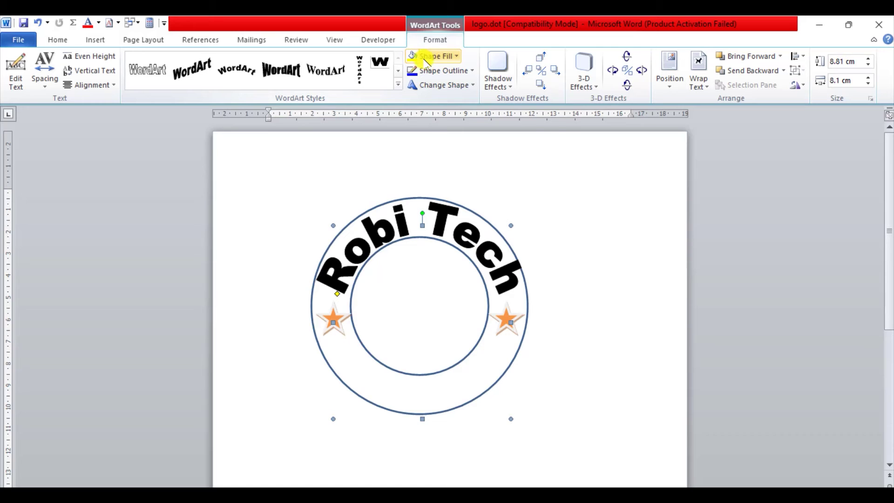
pyautogui.click(457, 56)
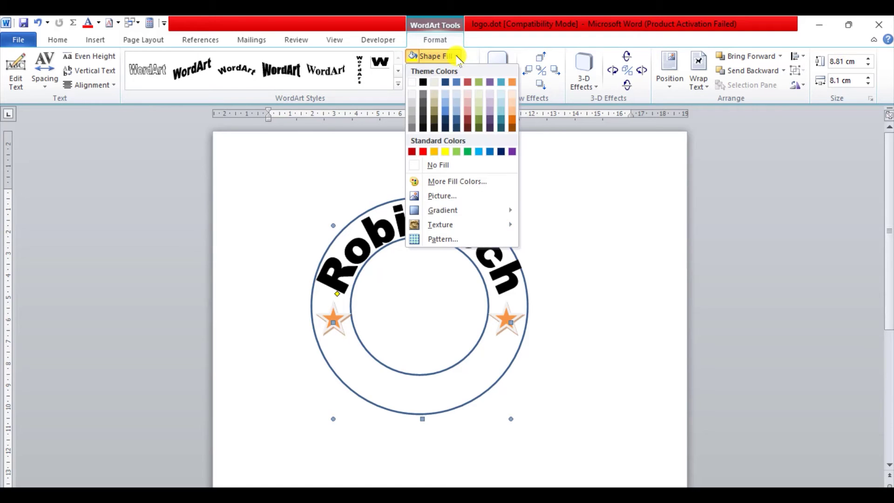
pyautogui.click(445, 123)
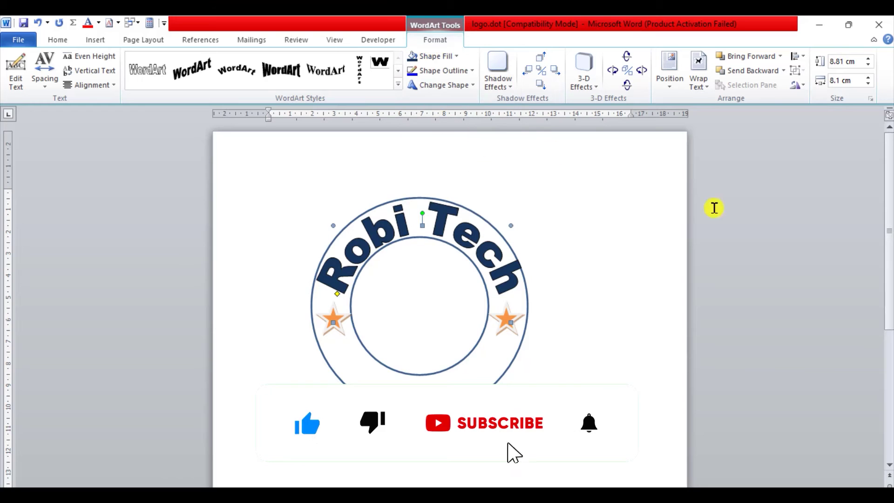
# Apply the blue shape style to both stars in the ring.
pyautogui.click(334, 319)
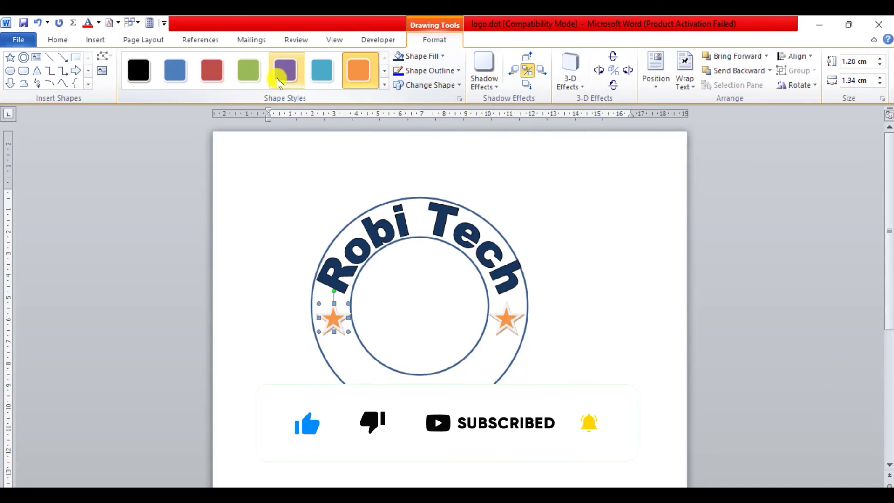
pyautogui.click(175, 71)
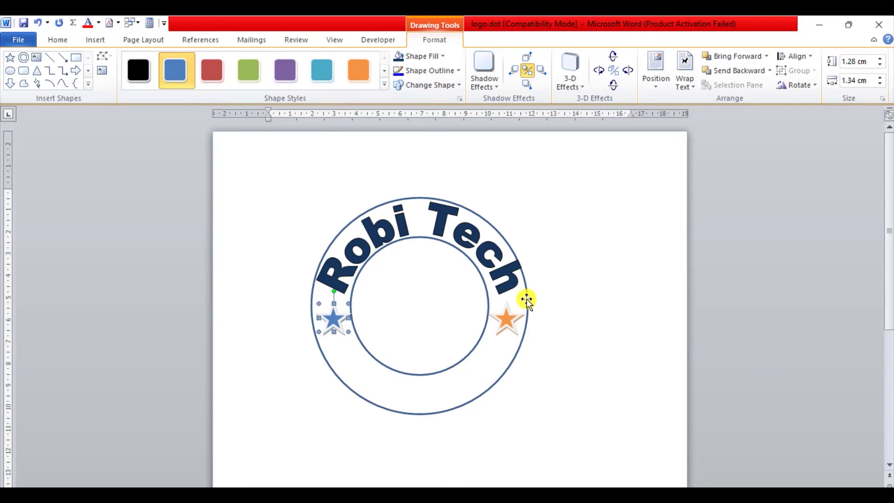
pyautogui.click(508, 325)
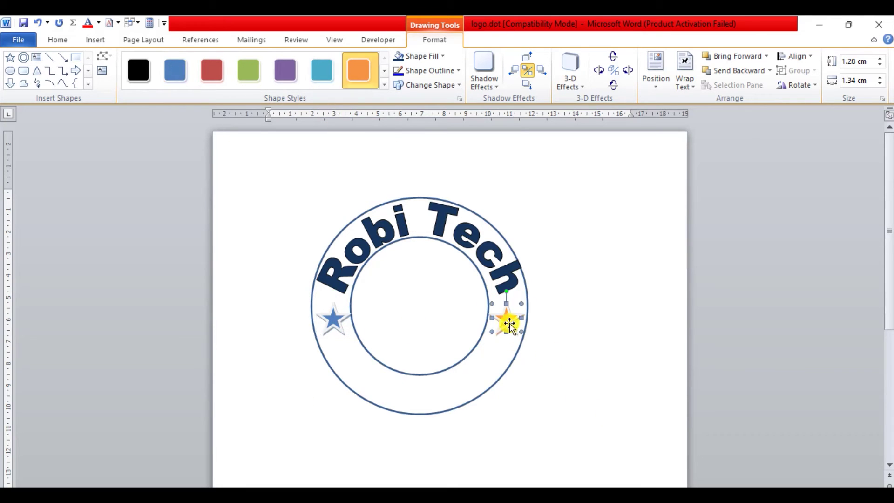
pyautogui.click(176, 77)
pyautogui.click(372, 442)
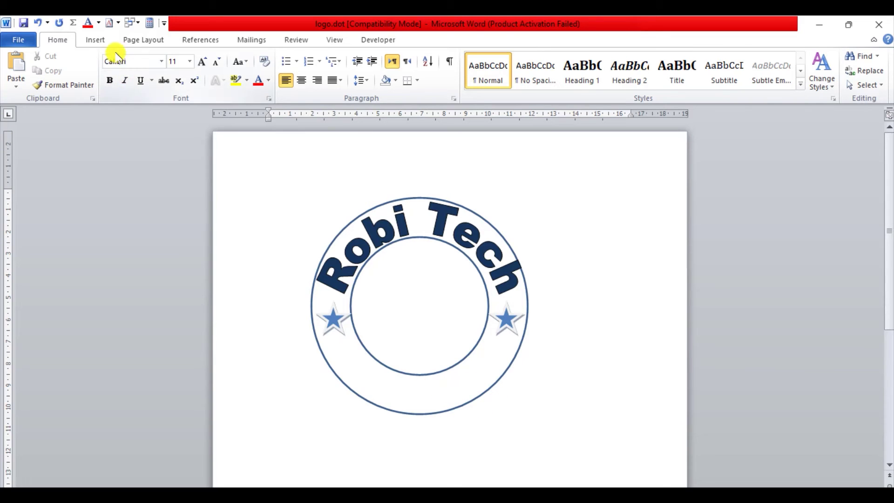
# Insert "Education" as WordArt in the black serif style and position it freely across the lower part of the ring.
pyautogui.click(95, 41)
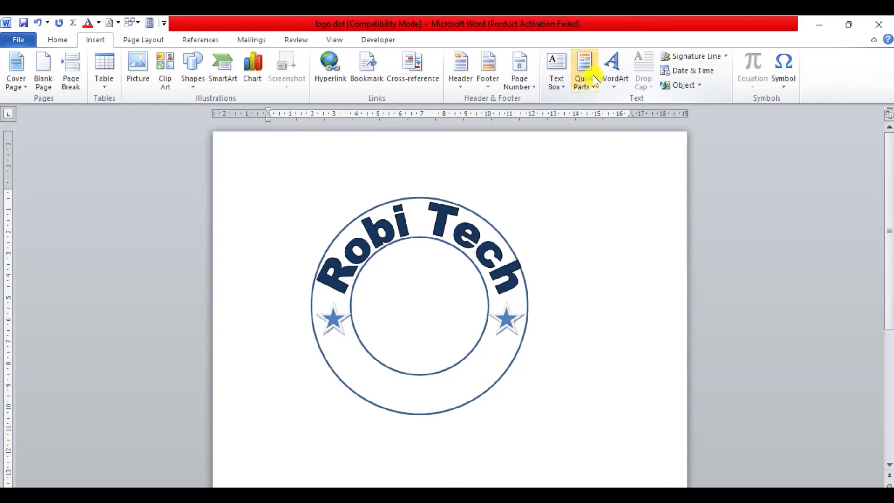
pyautogui.click(613, 82)
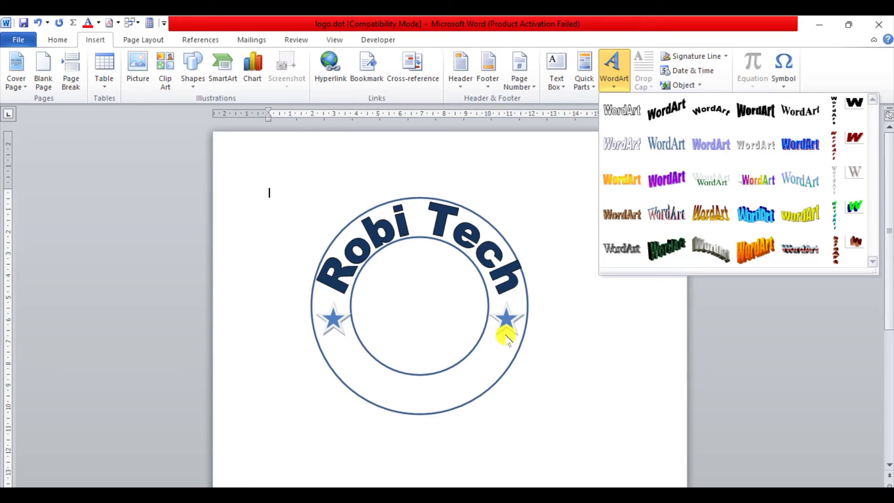
pyautogui.click(799, 122)
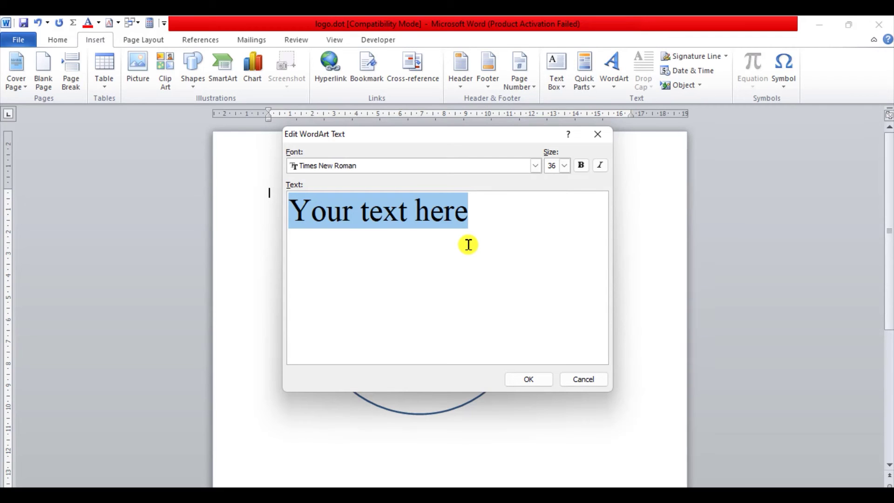
pyautogui.press('Delete')
pyautogui.write('Education')
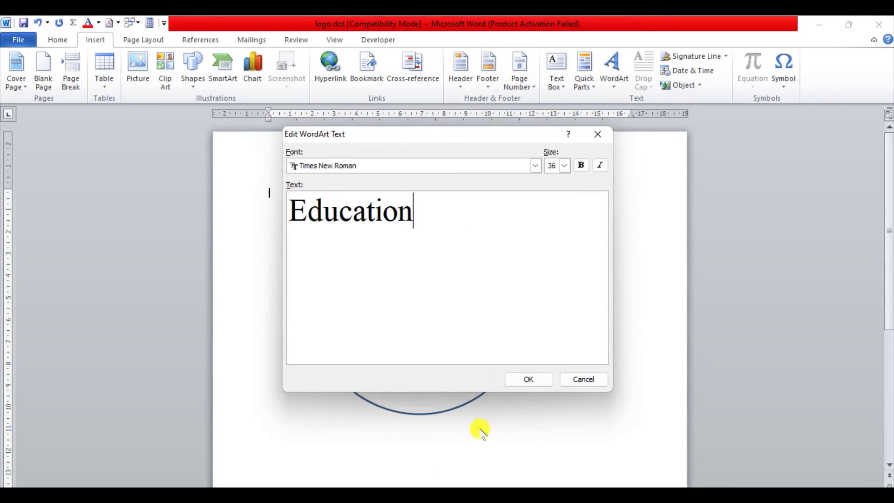
pyautogui.click(529, 379)
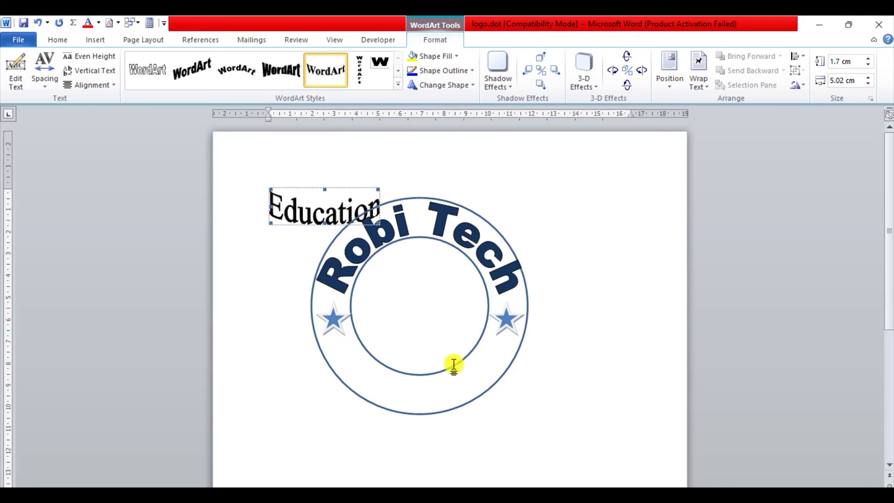
pyautogui.click(711, 89)
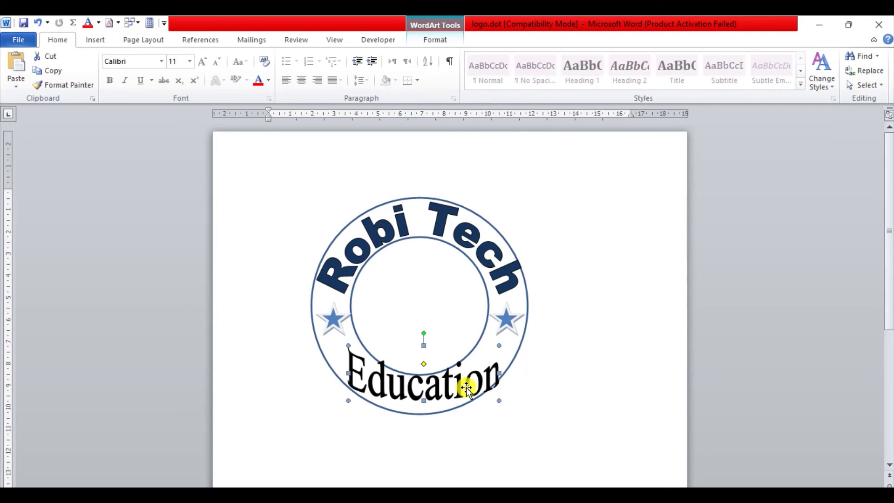
# Resize the "Education" WordArt to about 2 cm high and 5.5 cm wide, fitting it between the two circles.
pyautogui.click(465, 385)
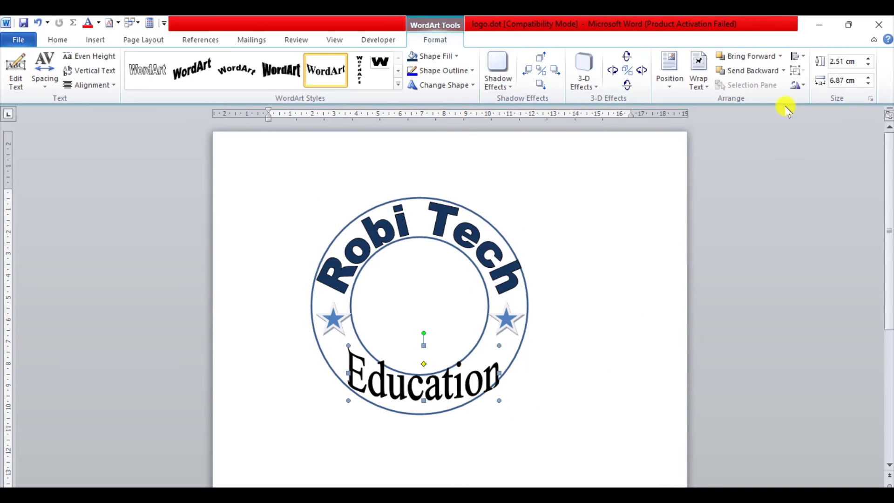
pyautogui.click(869, 84)
pyautogui.click(869, 84)
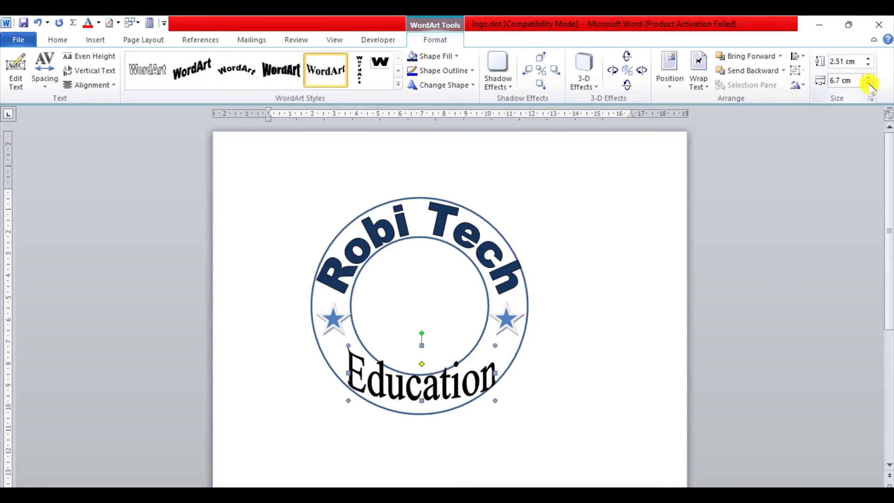
pyautogui.click(869, 84)
pyautogui.click(869, 84)
pyautogui.click(868, 83)
pyautogui.click(869, 83)
pyautogui.click(869, 84)
pyautogui.click(869, 83)
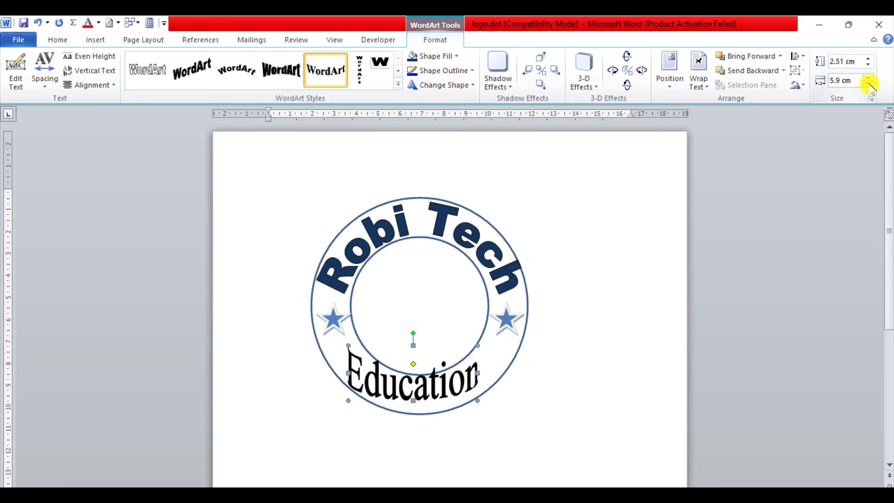
pyautogui.click(869, 84)
pyautogui.click(869, 84)
pyautogui.click(869, 84)
pyautogui.click(869, 83)
pyautogui.click(868, 84)
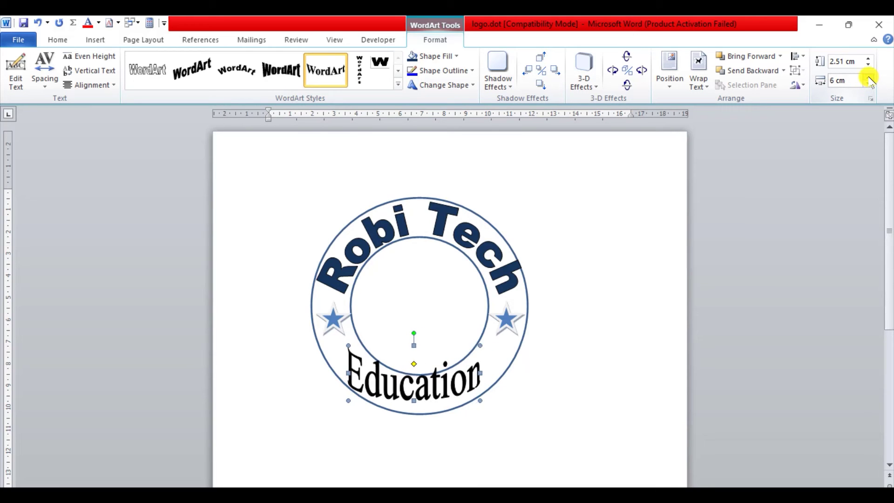
pyautogui.click(869, 84)
pyautogui.click(449, 435)
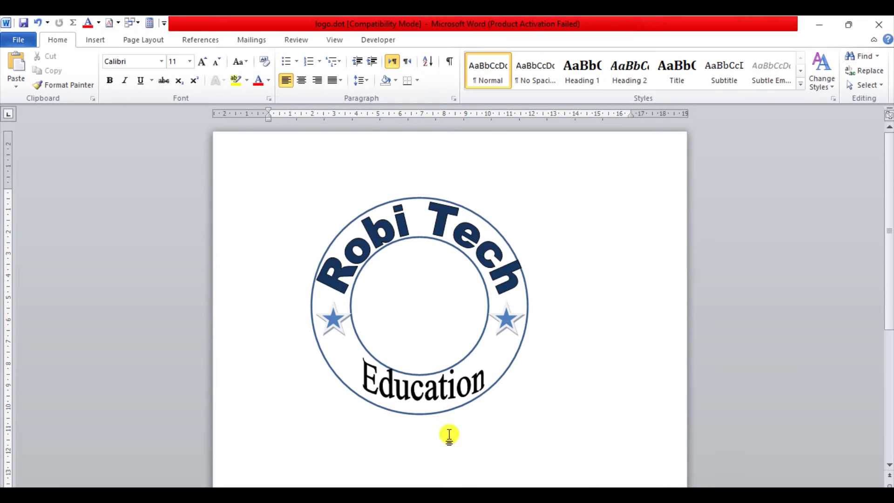
# Fill the "Education" WordArt with the same dark blue theme colour as "Robi Tech".
pyautogui.click(445, 391)
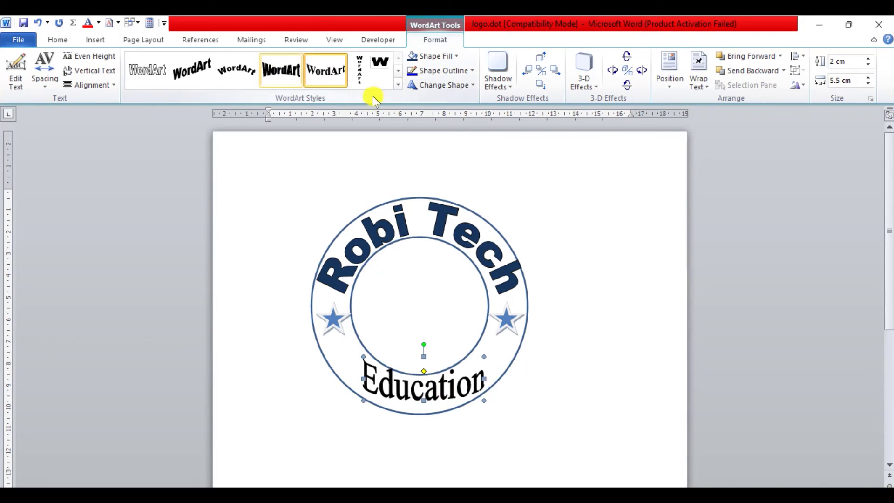
pyautogui.click(457, 56)
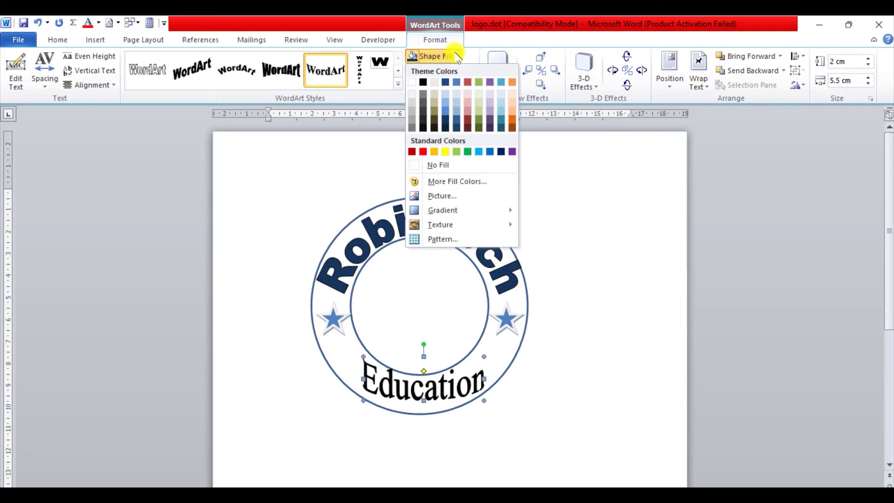
pyautogui.click(445, 125)
pyautogui.click(585, 367)
# Draw a curved ribbon banner about 3.05 by 17 cm across the bottom of the ring and fill it with dark blue.
pyautogui.scroll(-2, 585, 368)
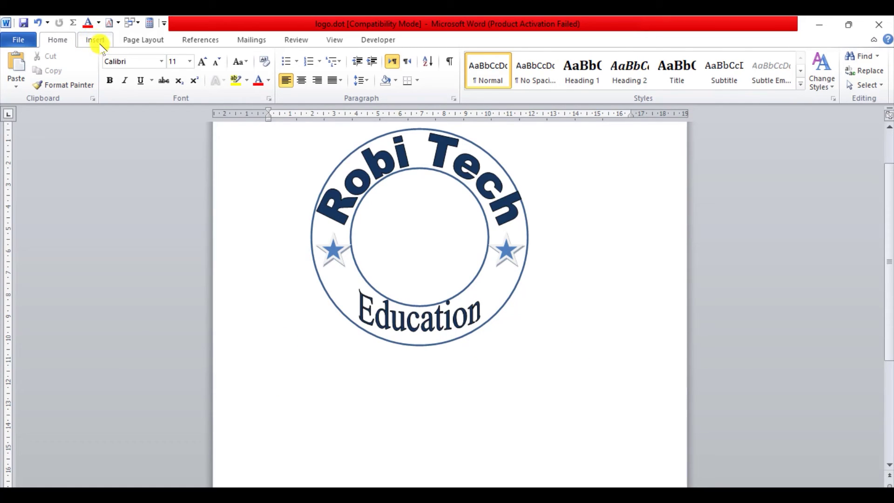
pyautogui.click(96, 40)
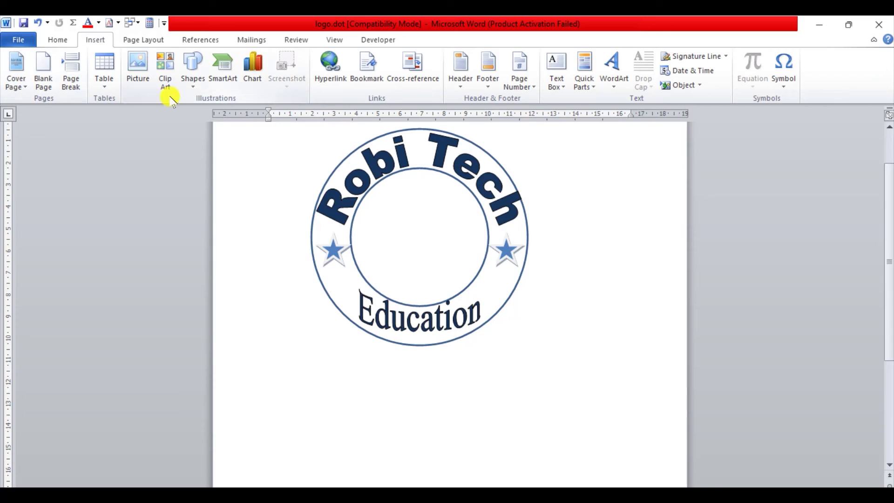
pyautogui.click(203, 91)
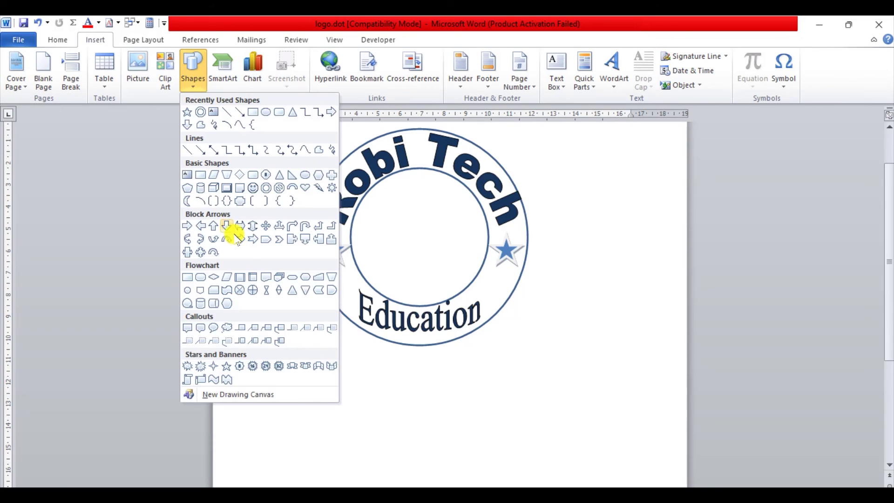
pyautogui.click(329, 367)
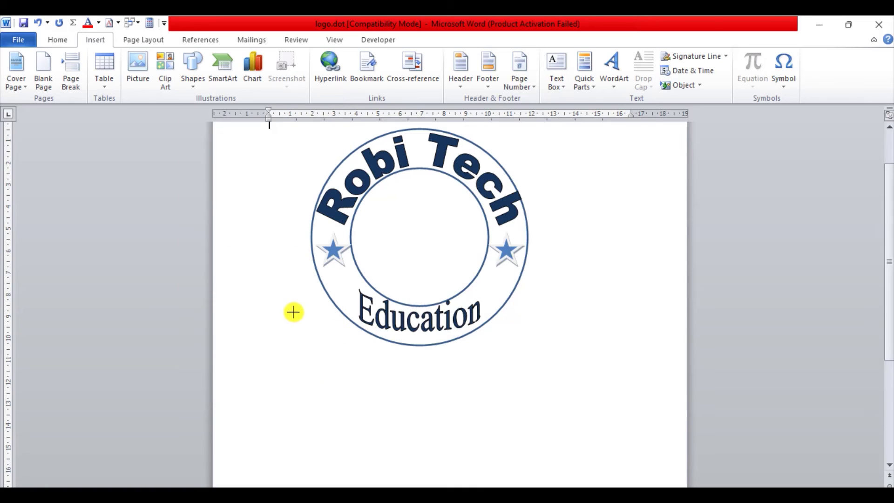
pyautogui.moveTo(293, 312)
pyautogui.mouseDown()
pyautogui.moveTo(461, 369)
pyautogui.moveTo(517, 369)
pyautogui.moveTo(601, 389)
pyautogui.mouseUp()
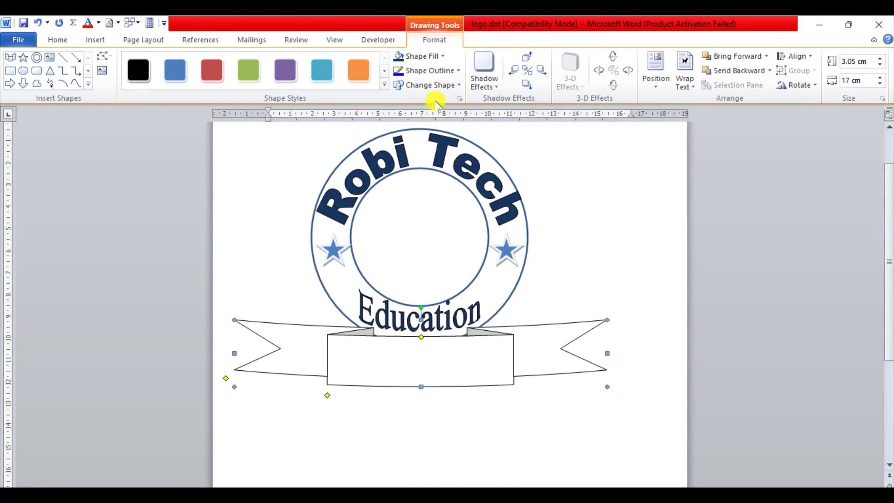
pyautogui.click(443, 57)
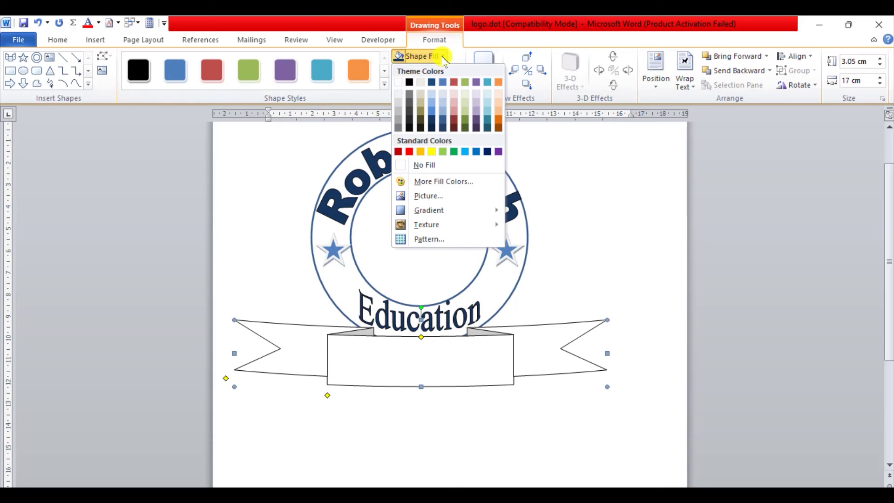
pyautogui.click(431, 122)
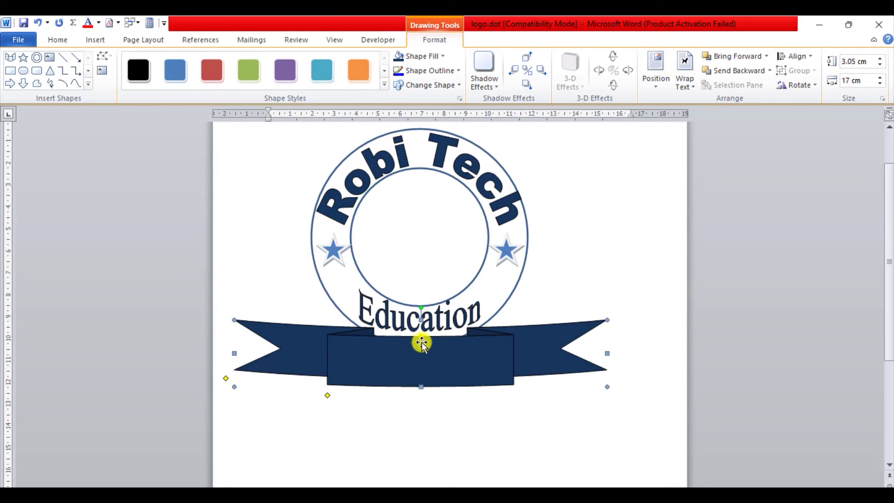
# Remove the ribbon banner's outline and reduce its height to about 2.3 cm.
pyautogui.click(455, 72)
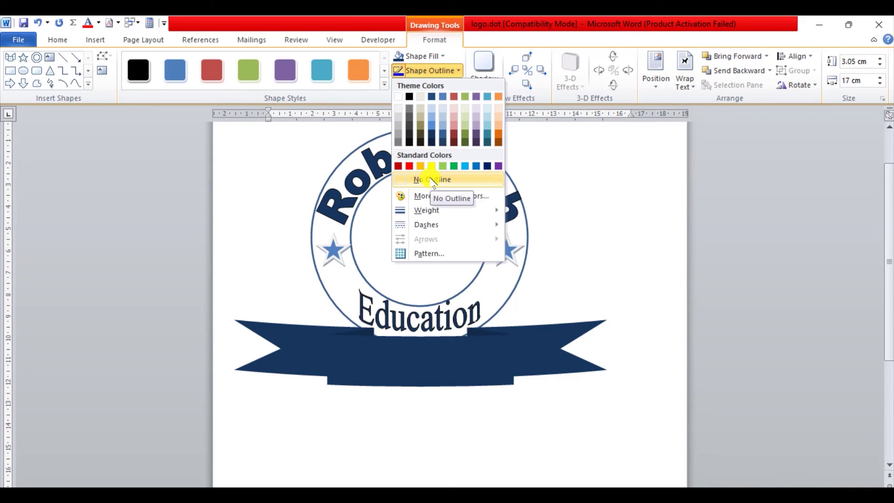
pyautogui.click(432, 180)
pyautogui.click(458, 73)
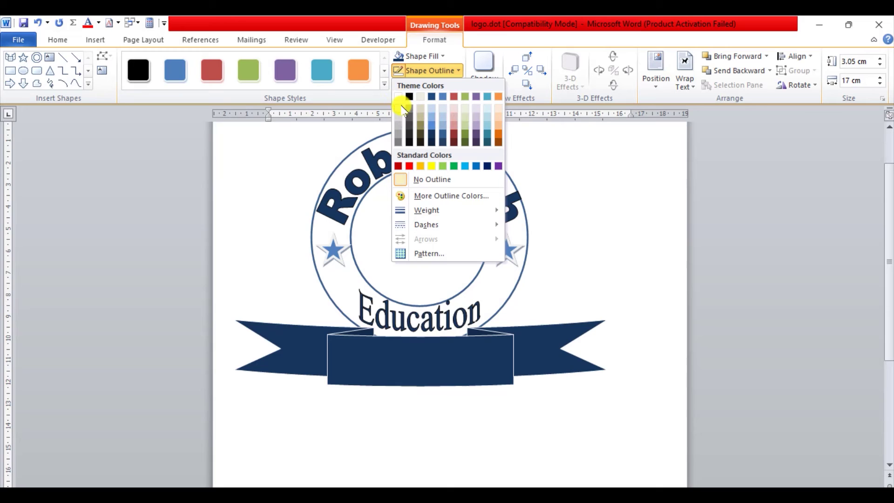
pyautogui.click(436, 181)
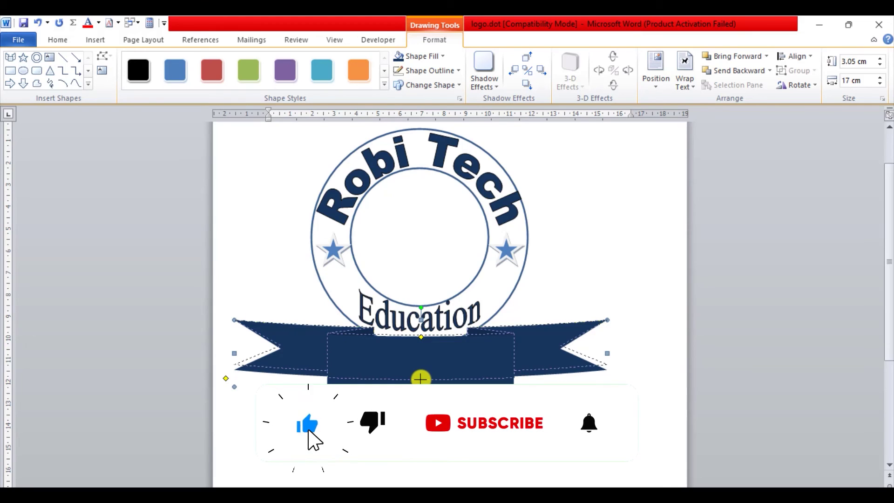
pyautogui.moveTo(420, 379); pyautogui.dragTo(421, 370)
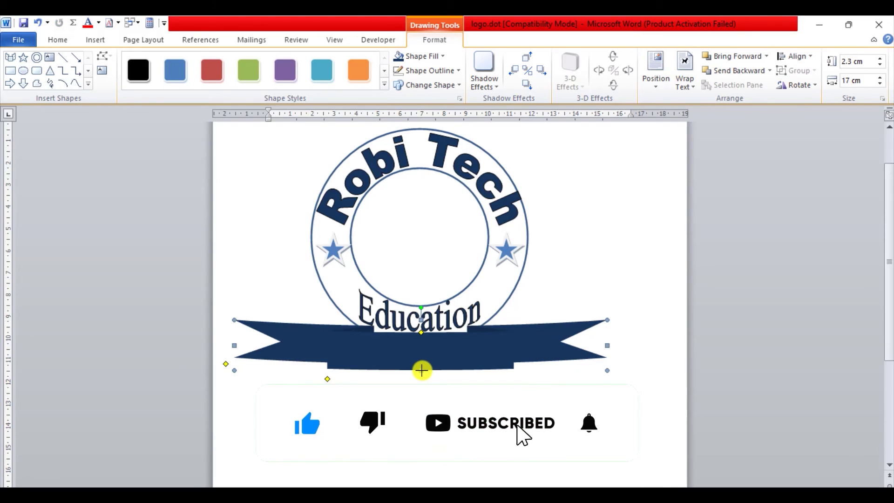
pyautogui.click(406, 378)
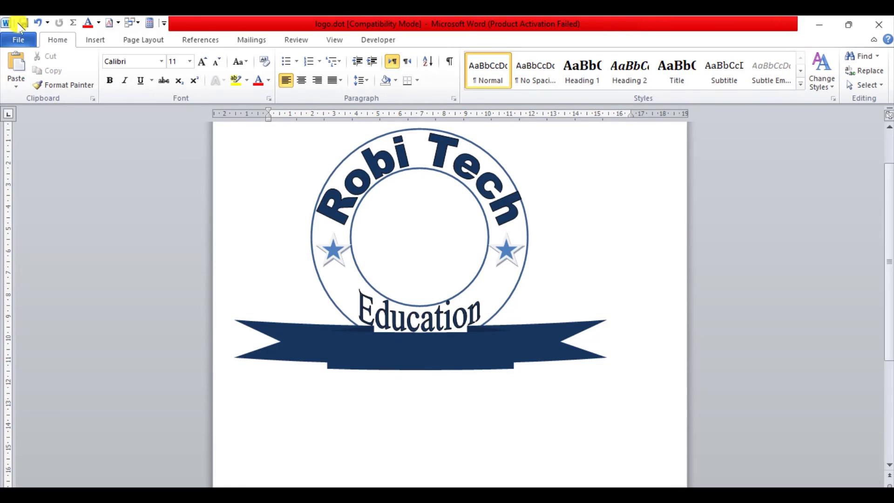
# Insert "youtube channel" as WordArt in the light purple shadowed style.
pyautogui.click(97, 41)
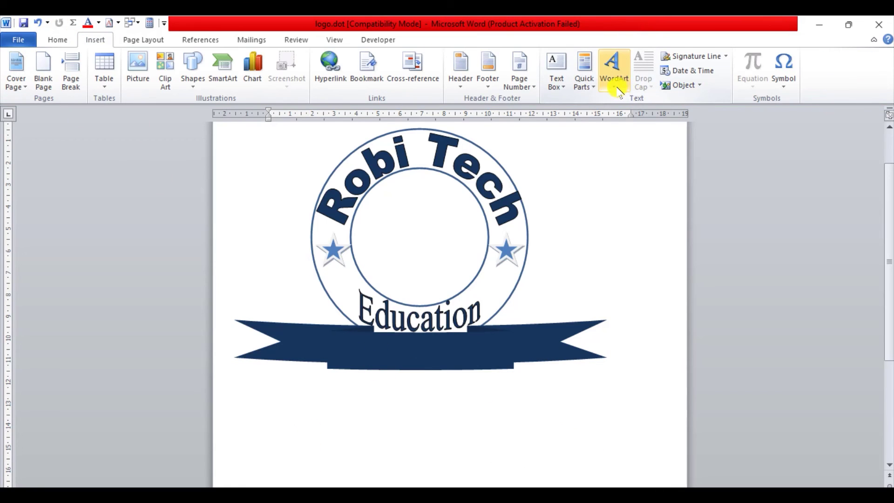
pyautogui.click(615, 70)
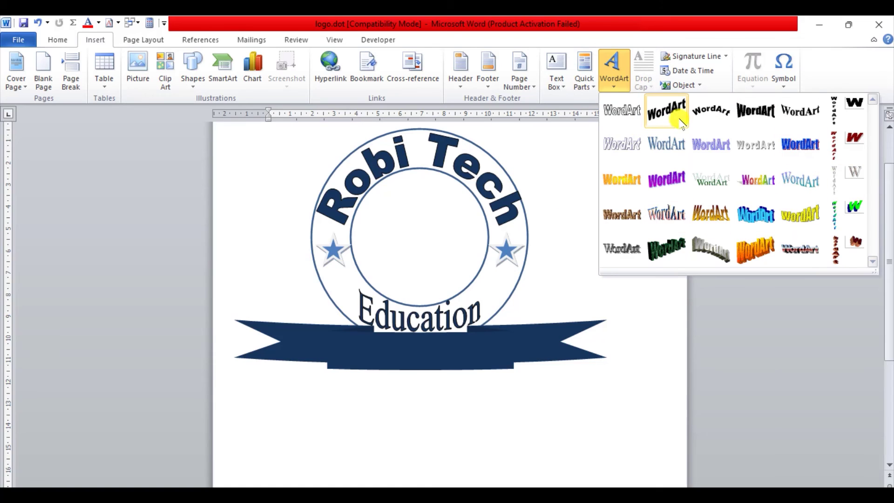
pyautogui.click(724, 148)
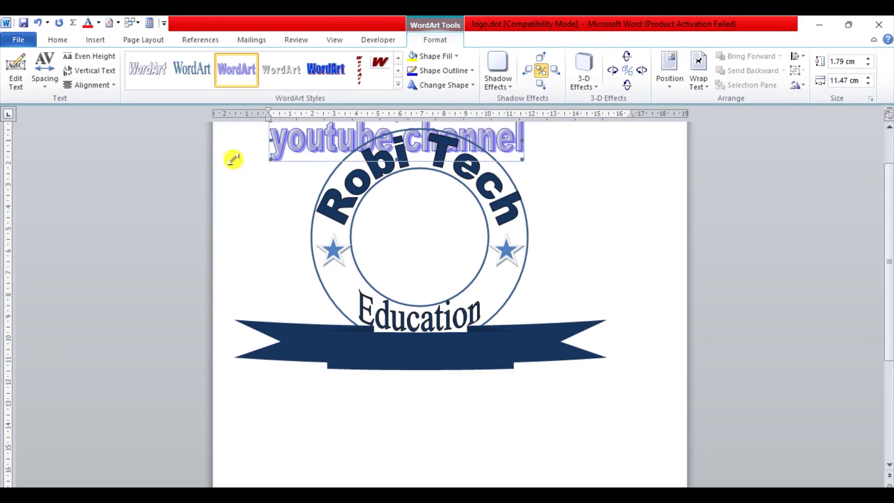
# Set the "youtube channel" WordArt in front of text and move it onto the ribbon banner.
pyautogui.click(711, 88)
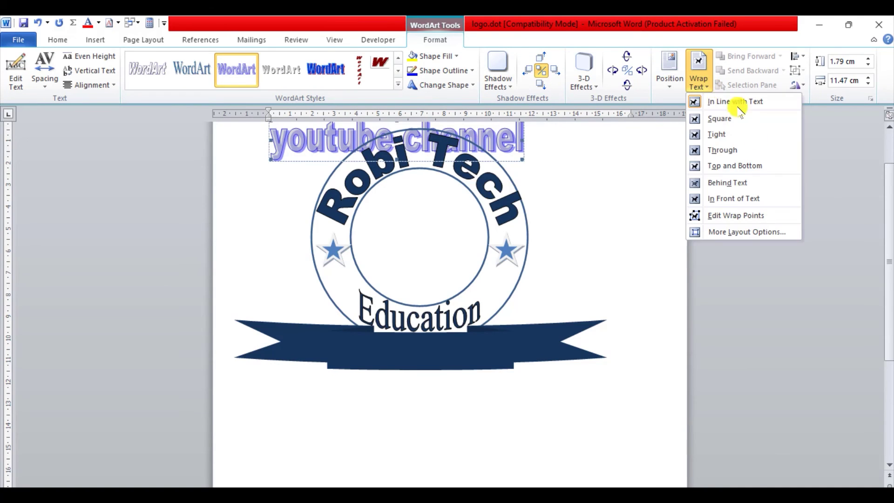
pyautogui.click(742, 197)
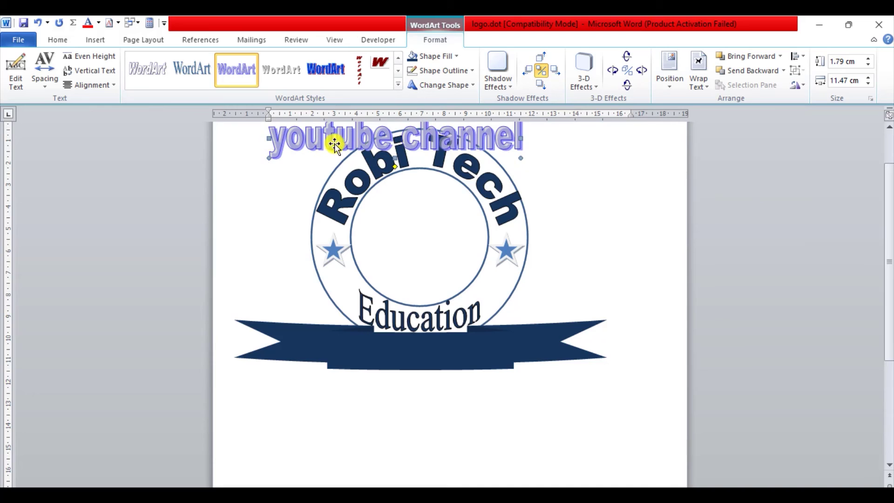
pyautogui.moveTo(337, 140); pyautogui.dragTo(371, 343)
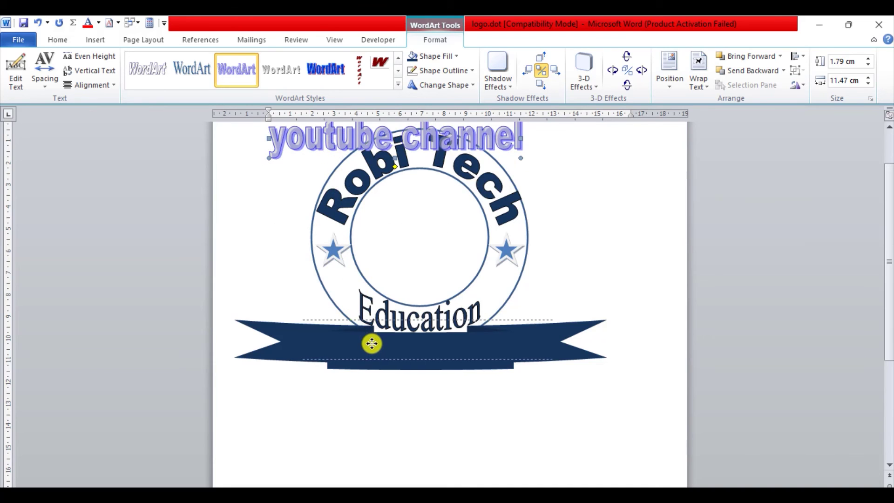